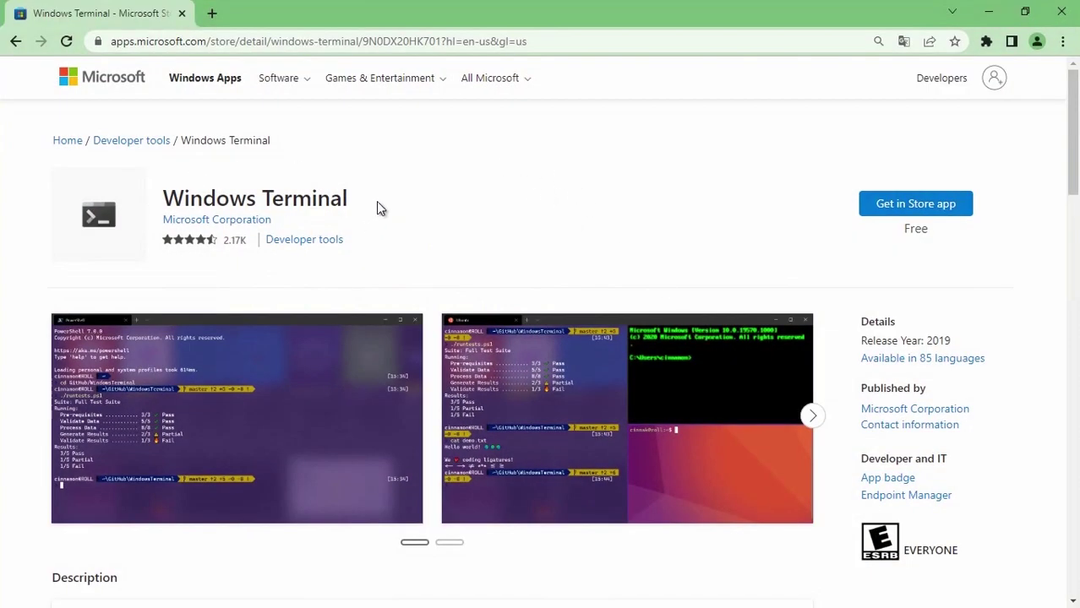
- View the first two enlarged screenshots on the Windows Terminal store page and close the viewer
{"action": "triple_click", "coordinate": [203, 206]}
{"action": "left_click", "coordinate": [408, 232]}
{"action": "left_click", "coordinate": [221, 405]}
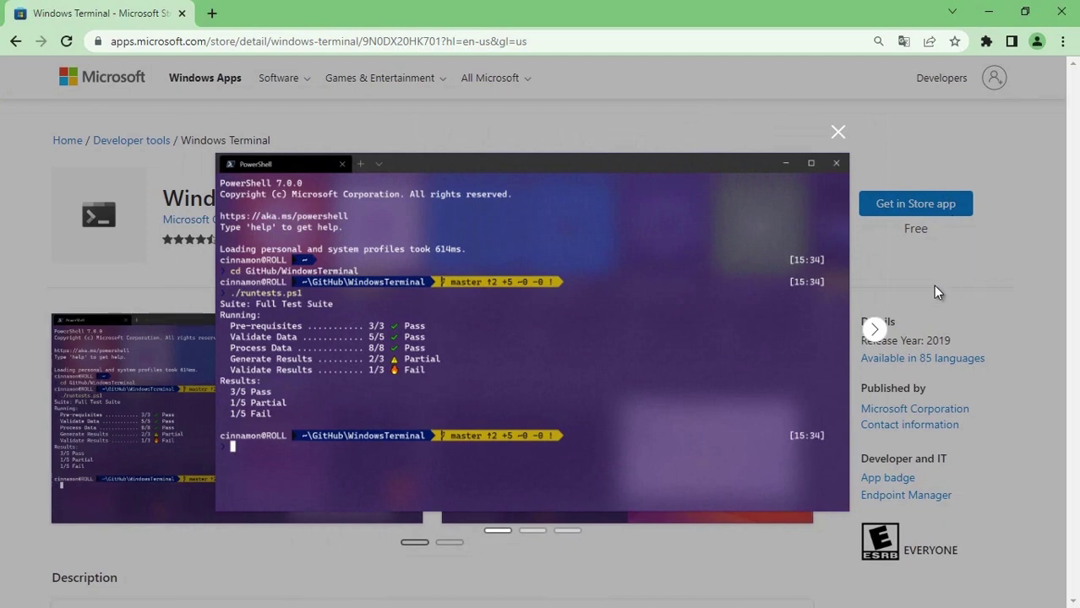
{"action": "left_click", "coordinate": [873, 330]}
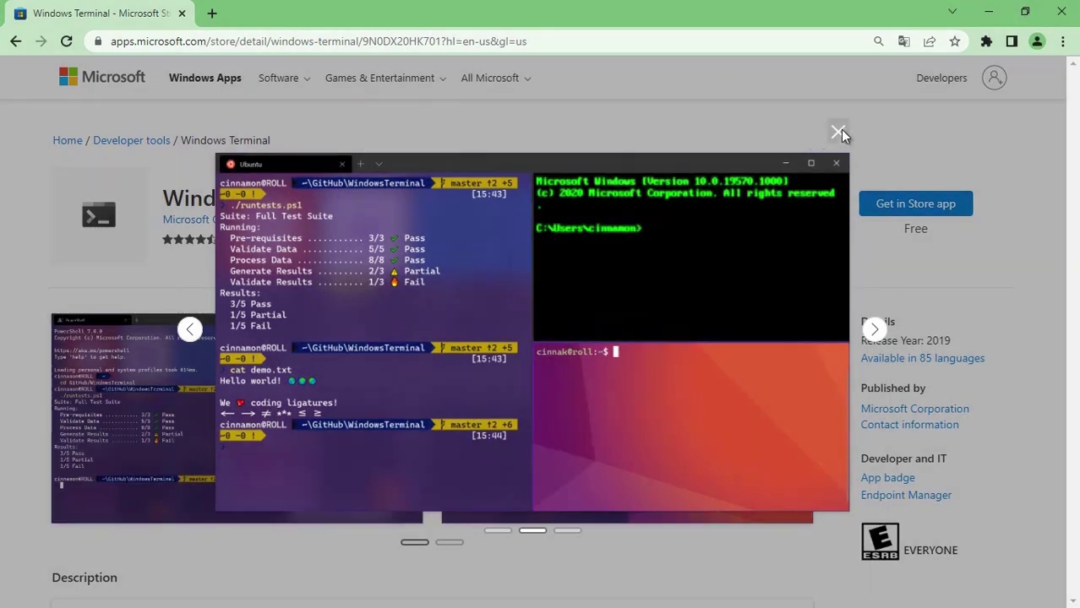
{"action": "left_click", "coordinate": [838, 131]}
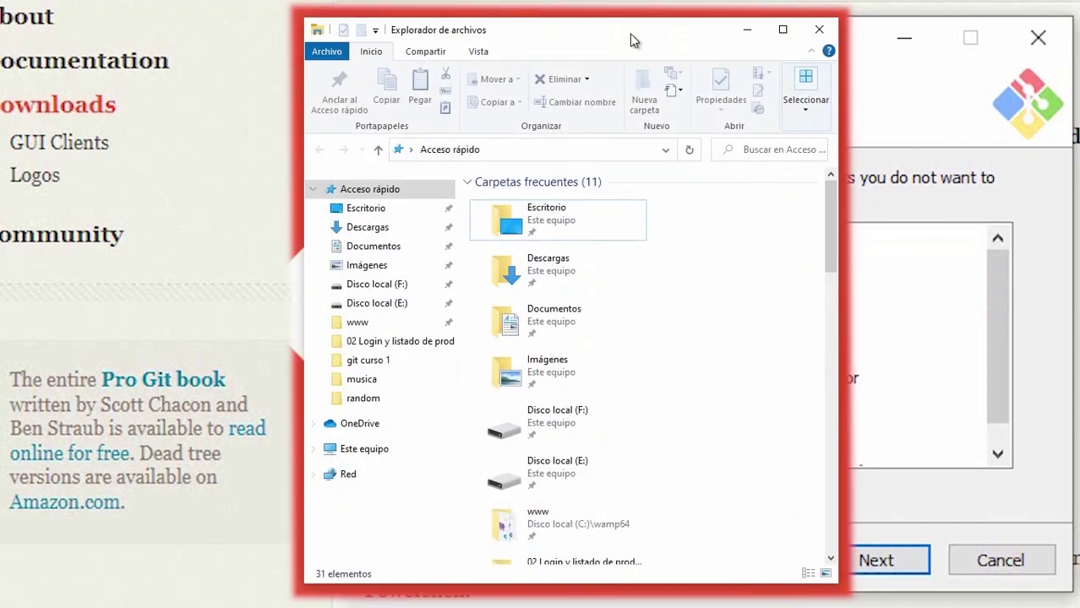
- Check the context menu of the www folder in File Explorer, and accept the default component selection in the Git 2.38.1 setup
{"action": "right_click", "coordinate": [355, 322]}
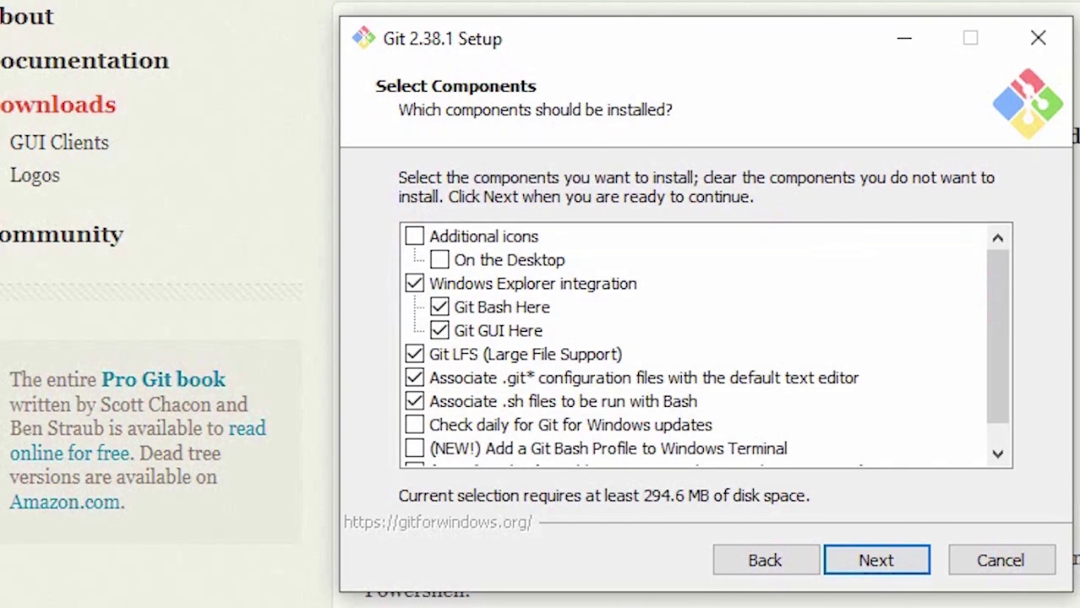
{"action": "left_click_drag", "start_coordinate": [998, 337], "coordinate": [997, 356]}
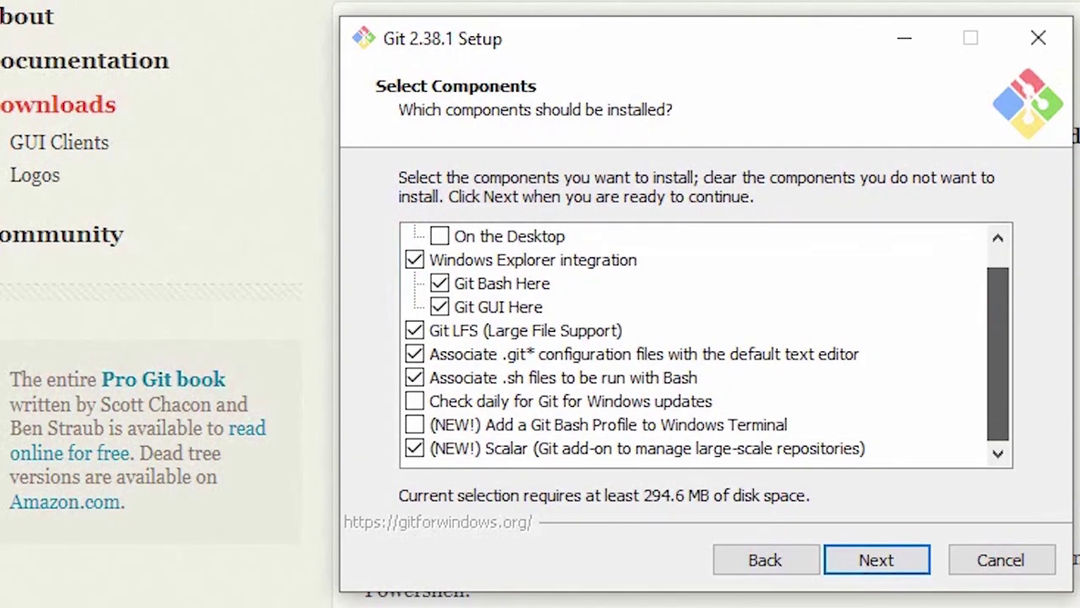
{"action": "left_click_drag", "start_coordinate": [997, 354], "coordinate": [998, 336]}
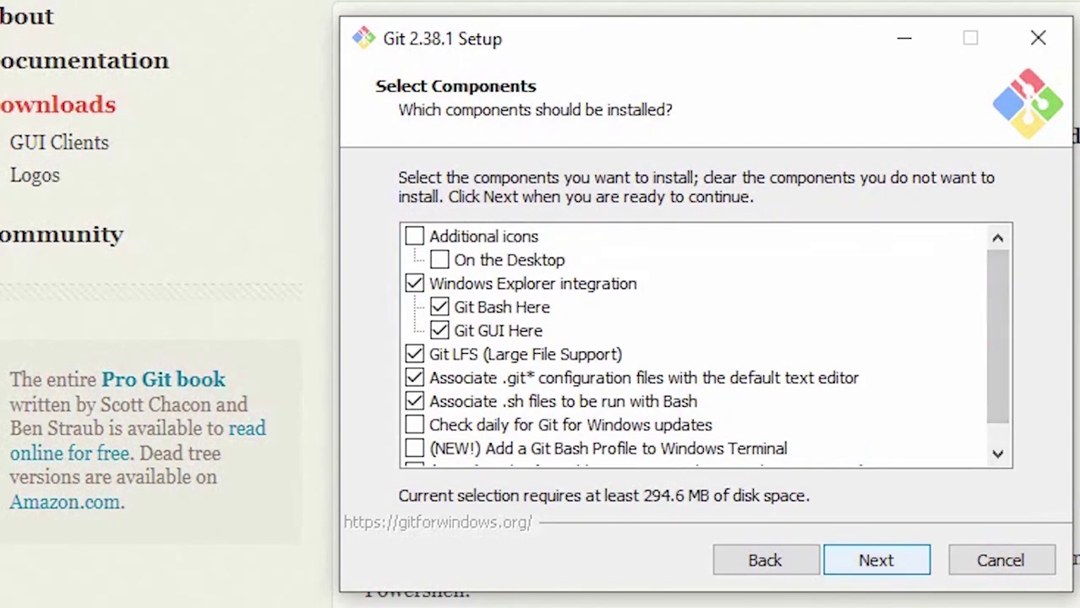
{"action": "scroll", "coordinate": [705, 345], "scroll_direction": "down", "scroll_amount": 1}
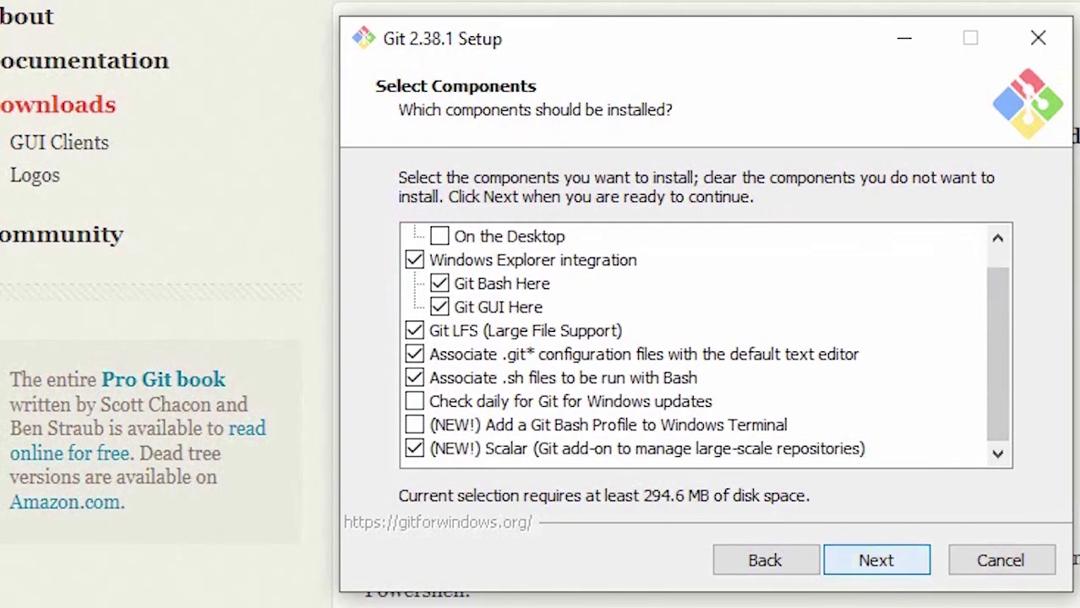
{"action": "key", "text": "Return"}
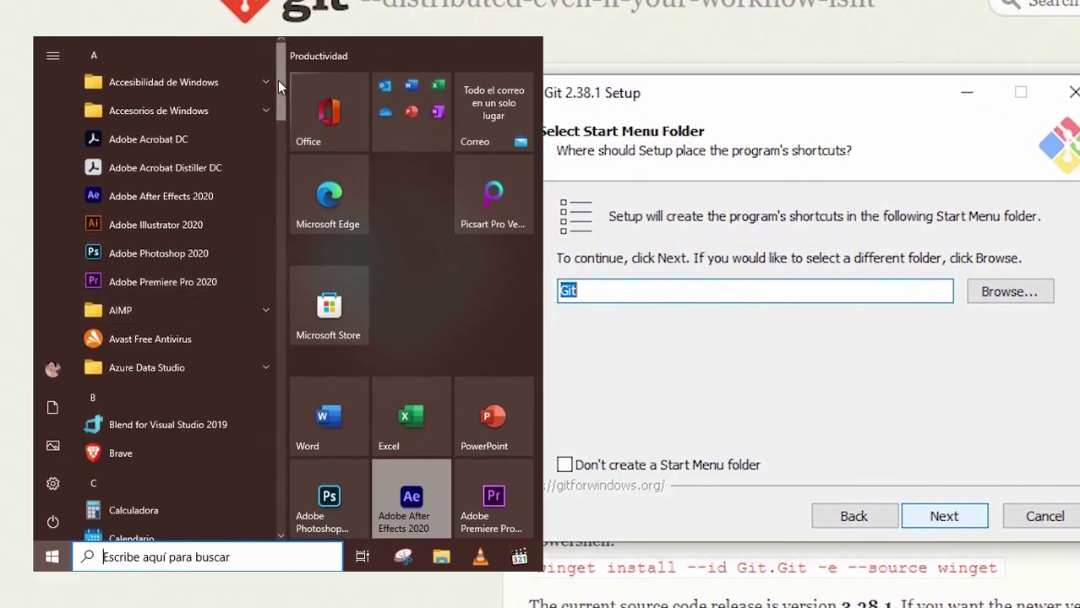
- Expand the existing Git folder in the Windows Start menu and accept Git as the setup's Start Menu folder
{"action": "left_click_drag", "start_coordinate": [277, 80], "coordinate": [280, 212]}
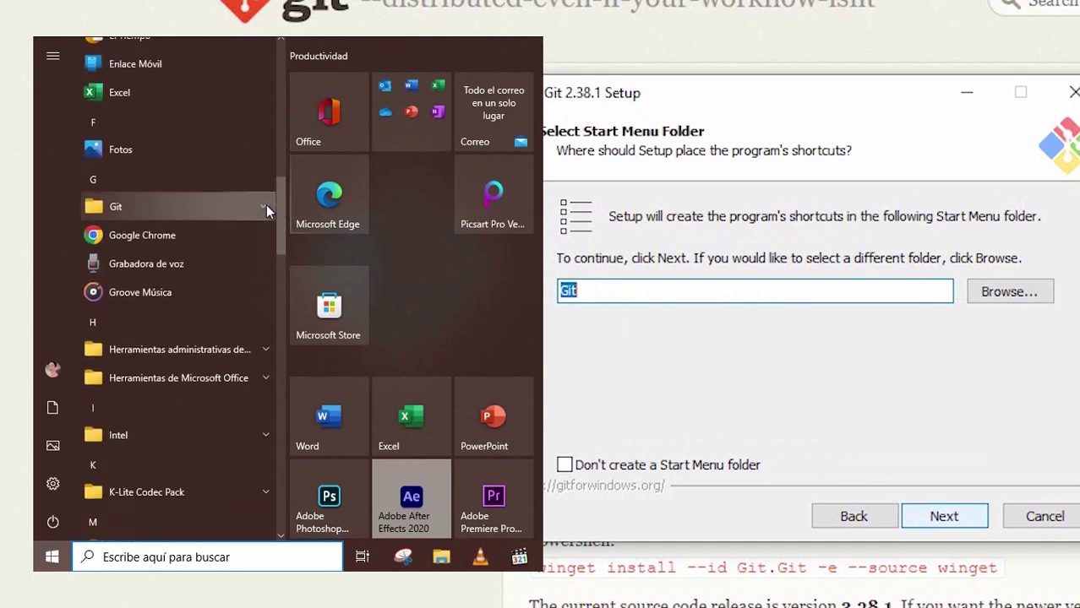
{"action": "left_click", "coordinate": [266, 205]}
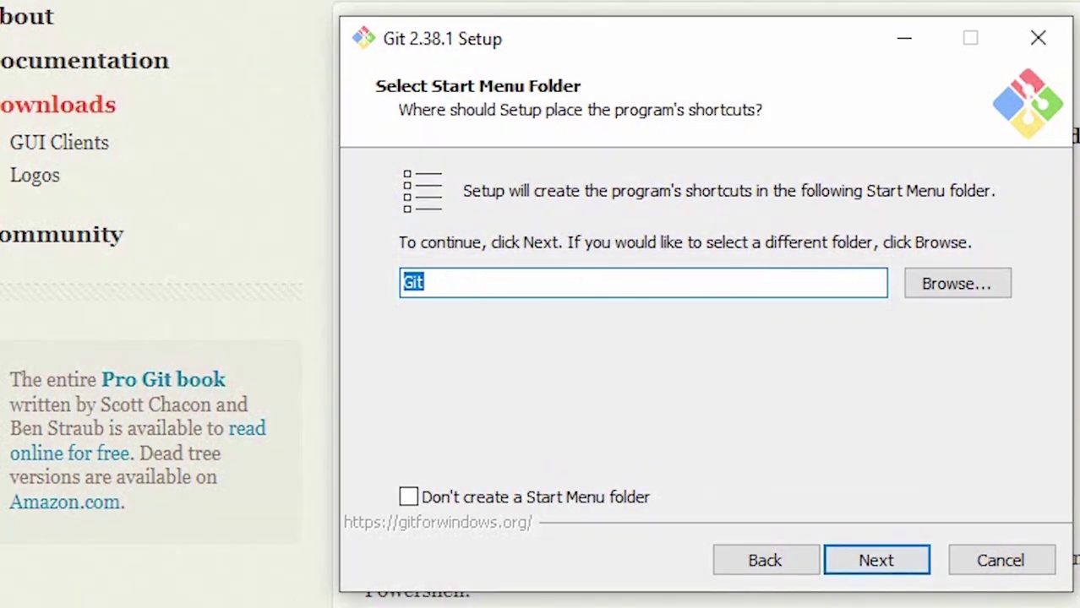
{"action": "key", "text": "Return"}
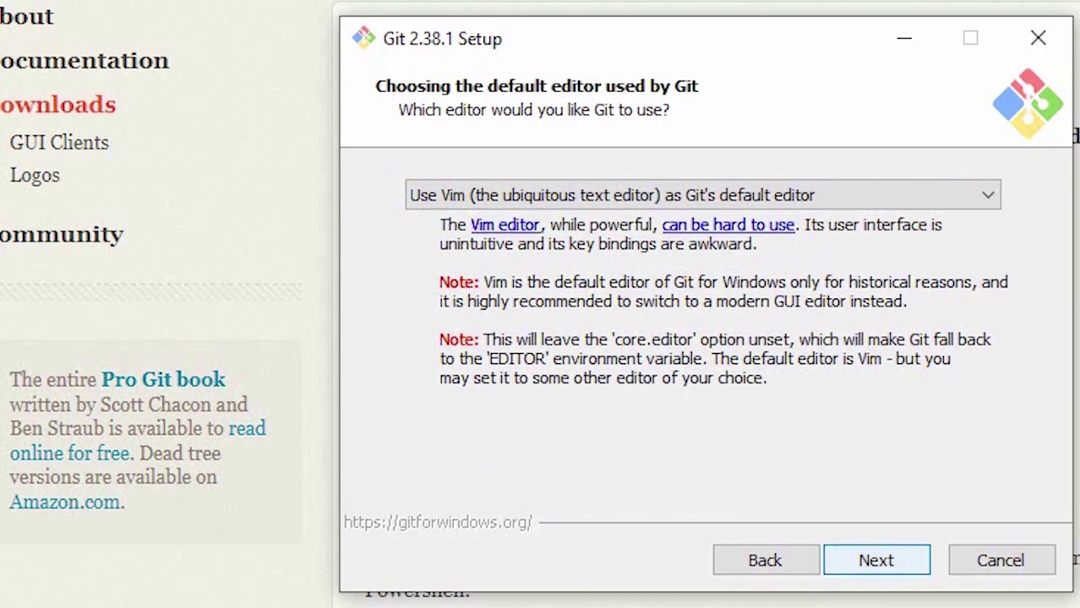
- Keep Vim as Git's default editor and let Git decide the initial branch name for new repositories
{"action": "key", "text": "Return"}
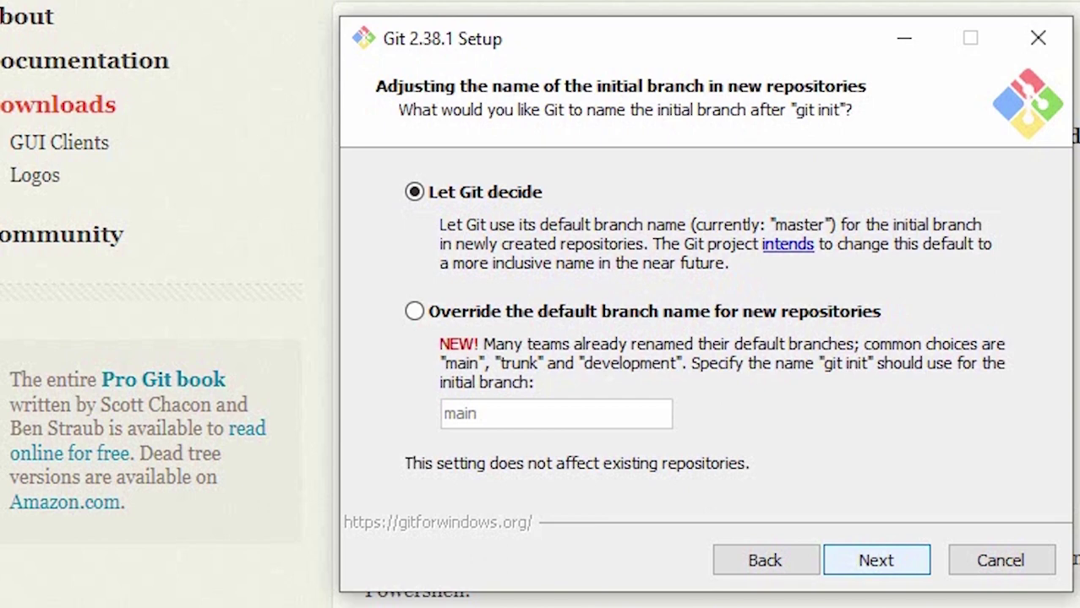
{"action": "key", "text": "Return"}
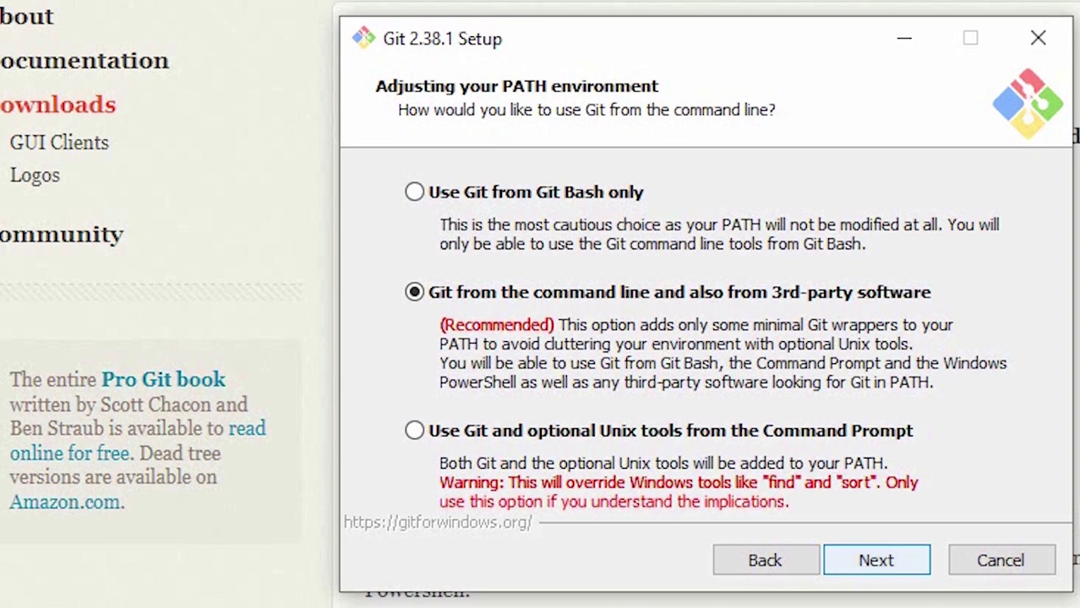
- Accept the defaults of Git from the command line and 3rd-party software, the OpenSSL library, and Windows-style checkout with Unix-style commit line endings
{"action": "key", "text": "Return"}
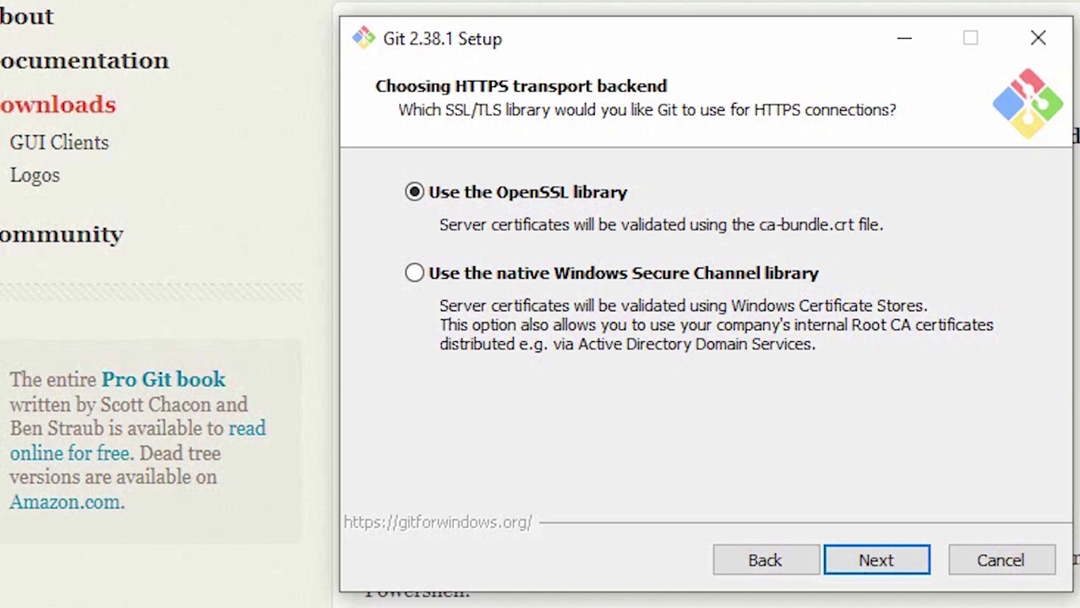
{"action": "key", "text": "Return"}
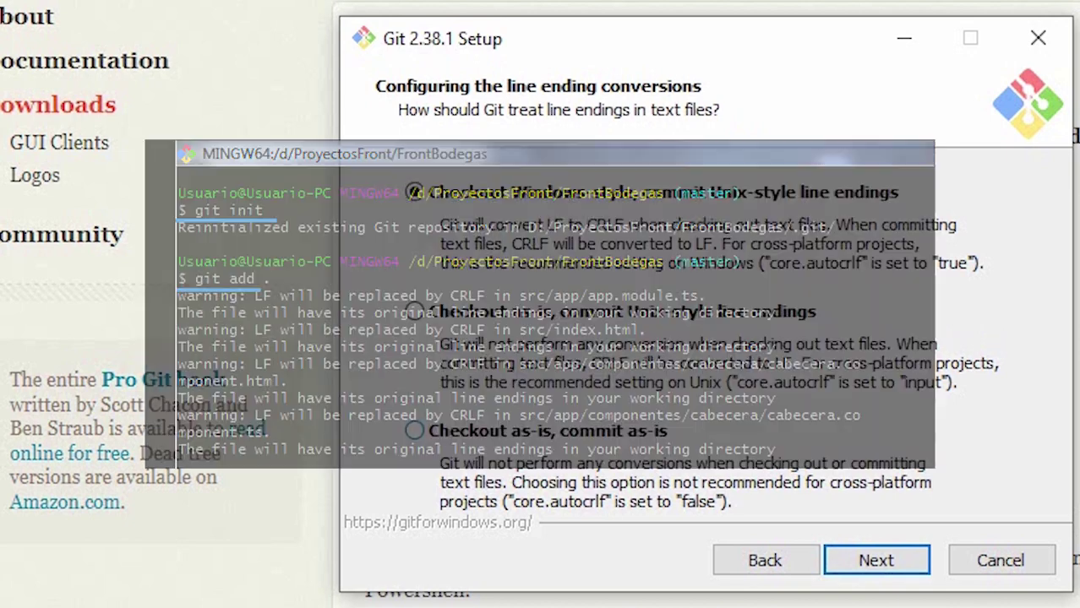
{"action": "key", "text": "Return"}
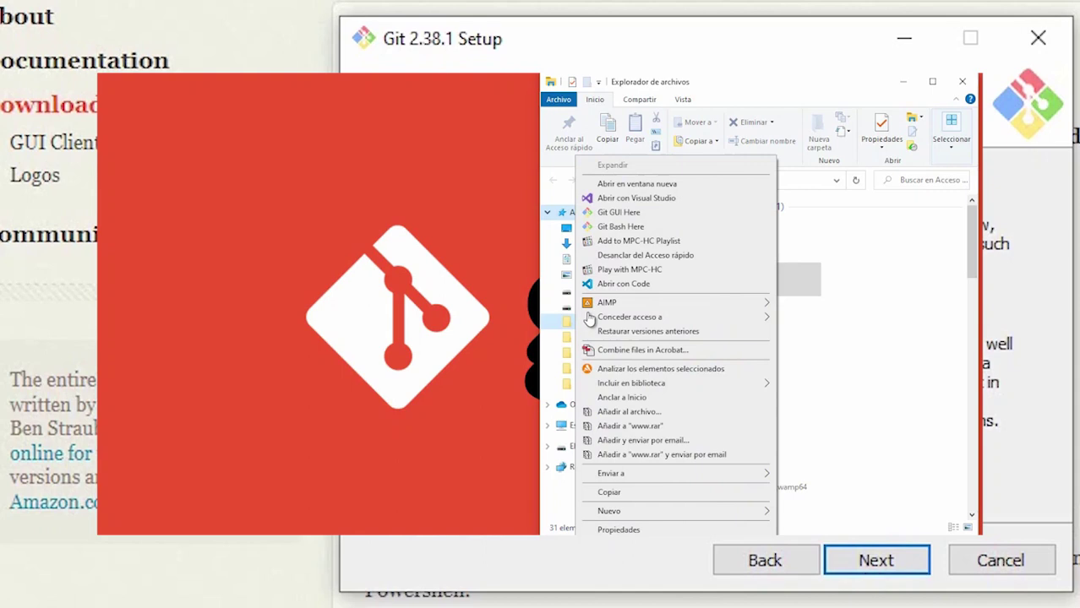
- Open Git Bash in the www folder and try moving, enlarging, maximizing and restoring its terminal window
{"action": "left_click", "coordinate": [643, 226]}
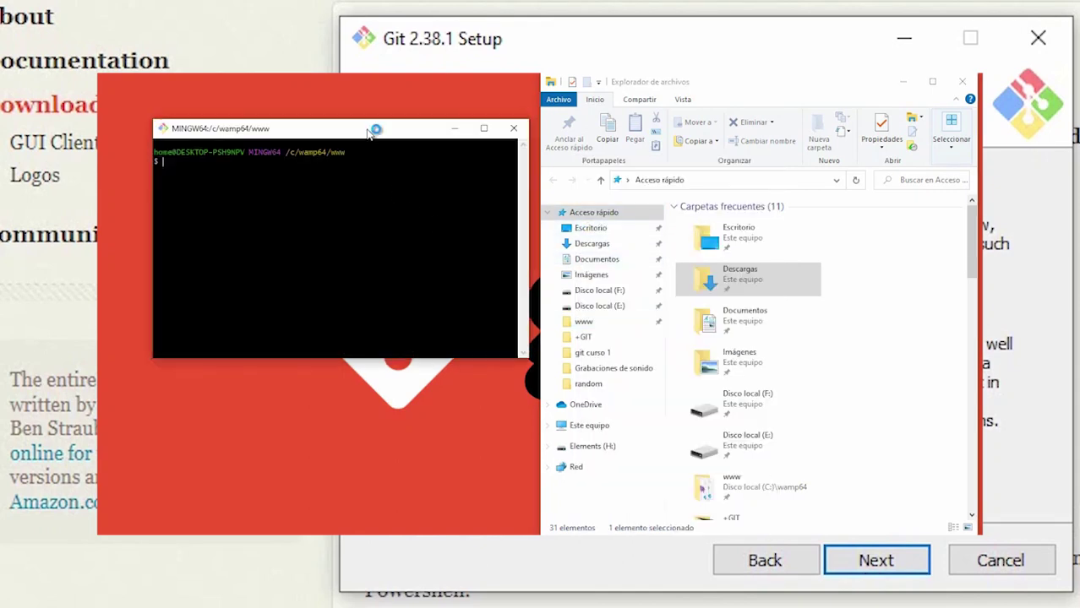
{"action": "left_click_drag", "start_coordinate": [369, 130], "coordinate": [327, 101]}
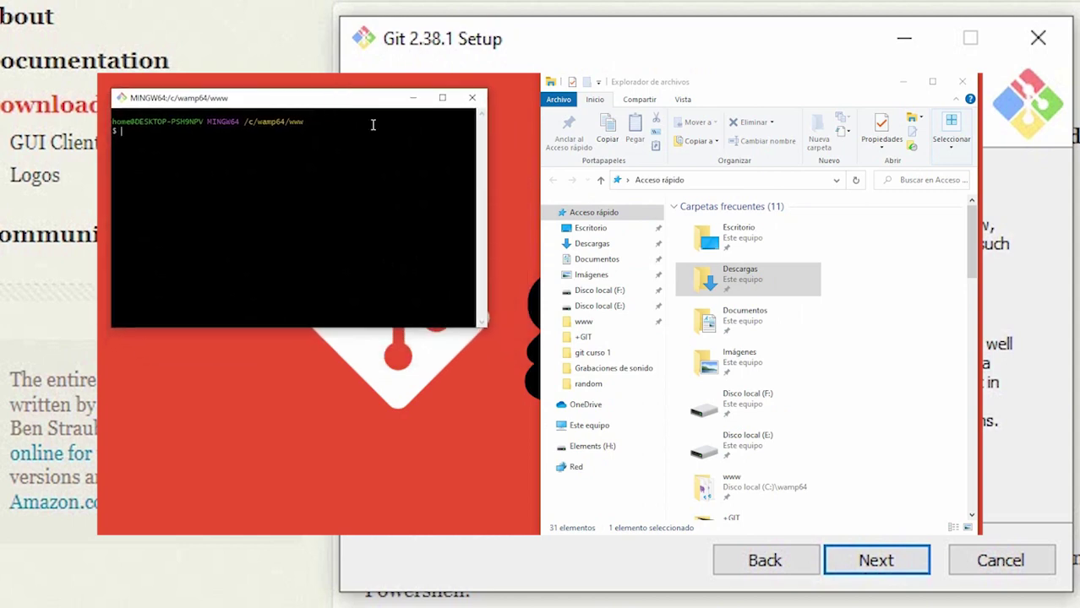
{"action": "left_click_drag", "start_coordinate": [487, 329], "coordinate": [524, 516]}
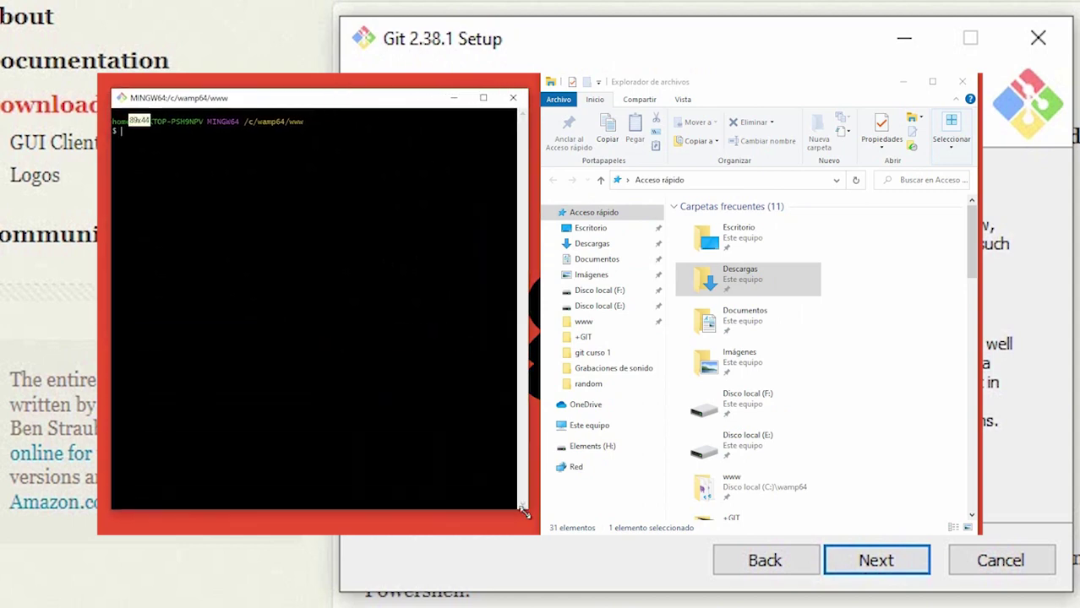
{"action": "left_click", "coordinate": [480, 97]}
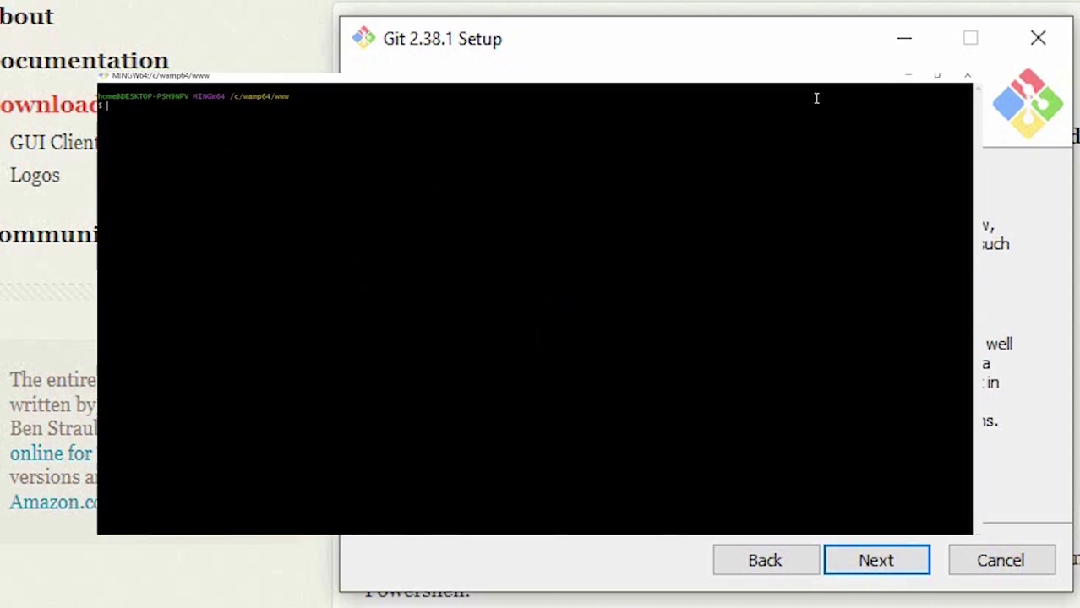
{"action": "left_click", "coordinate": [936, 75]}
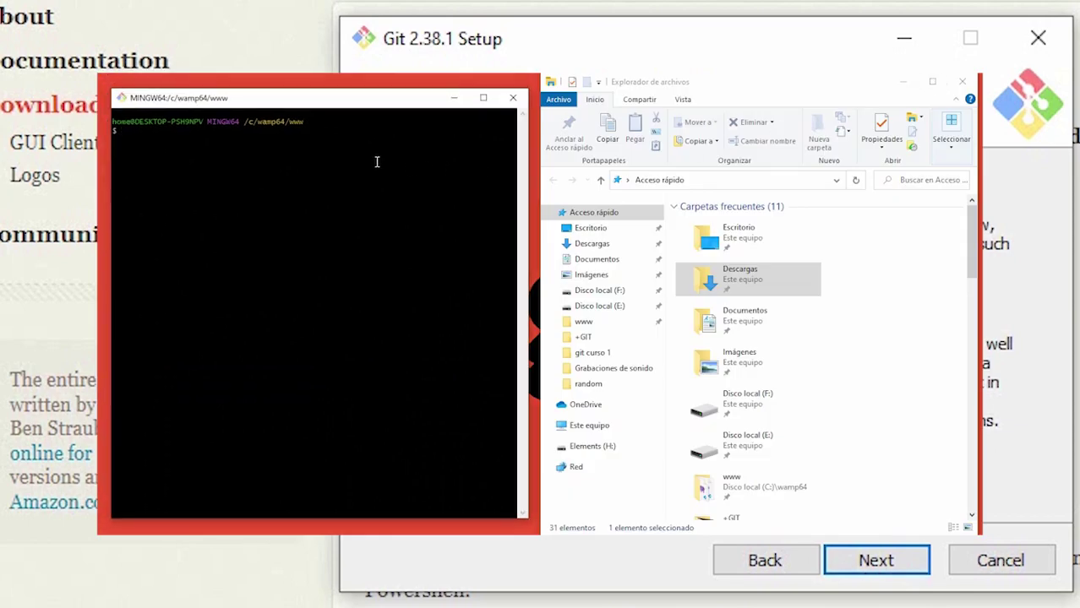
{"action": "left_click", "coordinate": [712, 282]}
{"action": "left_click_drag", "start_coordinate": [712, 281], "coordinate": [244, 165]}
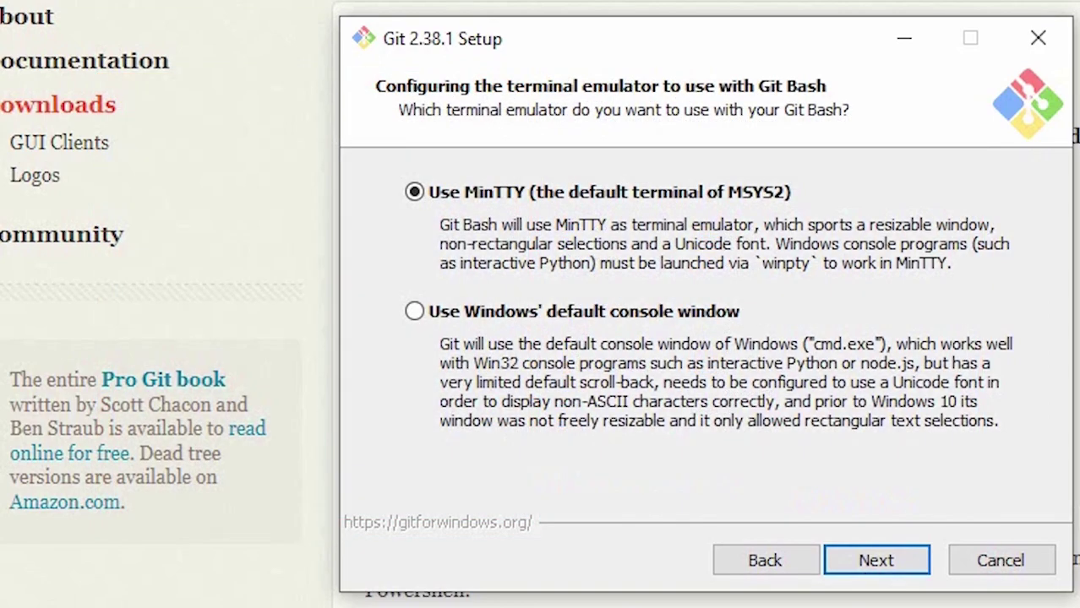
- Keep MinTTY as the Git Bash terminal emulator and Default (fast-forward or merge) as the git pull behavior
{"action": "key", "text": "Return"}
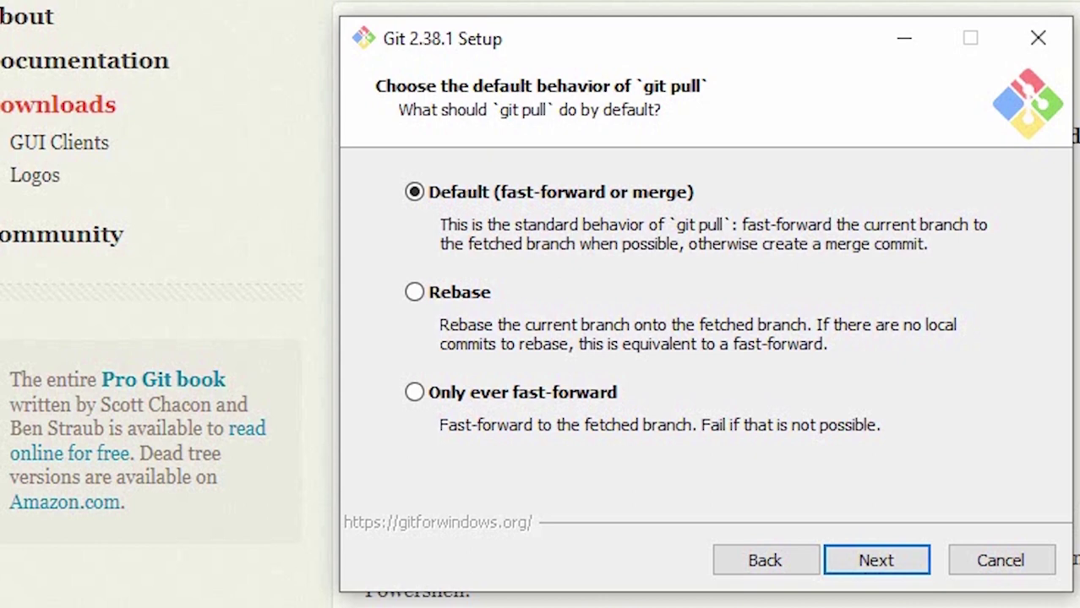
{"action": "key", "text": "Return"}
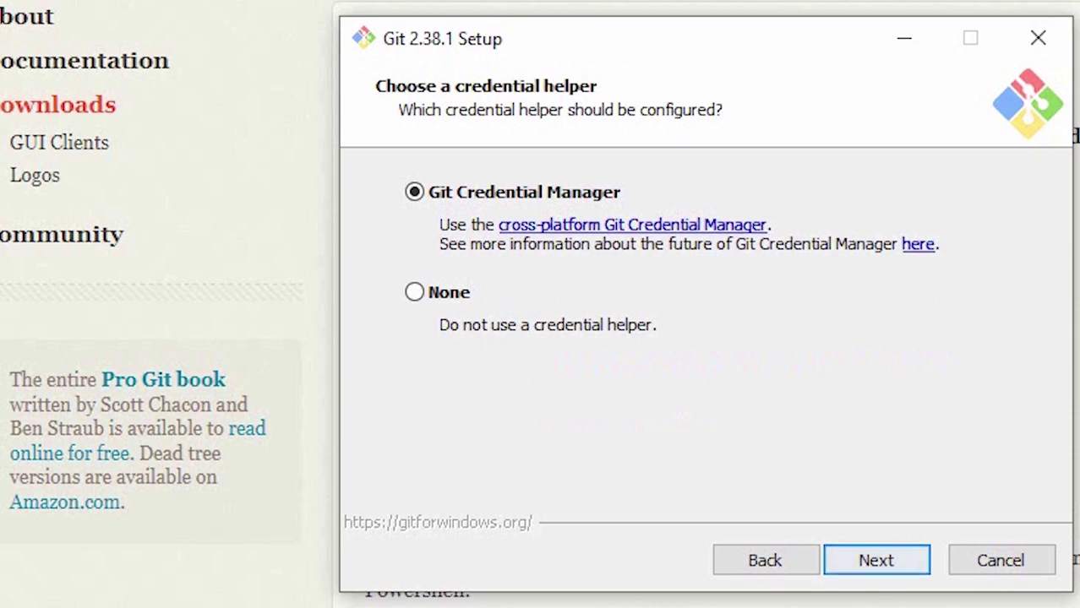
- Keep Git Credential Manager as the credential helper and file system caching enabled, leaving symbolic links off
{"action": "left_click", "coordinate": [876, 560]}
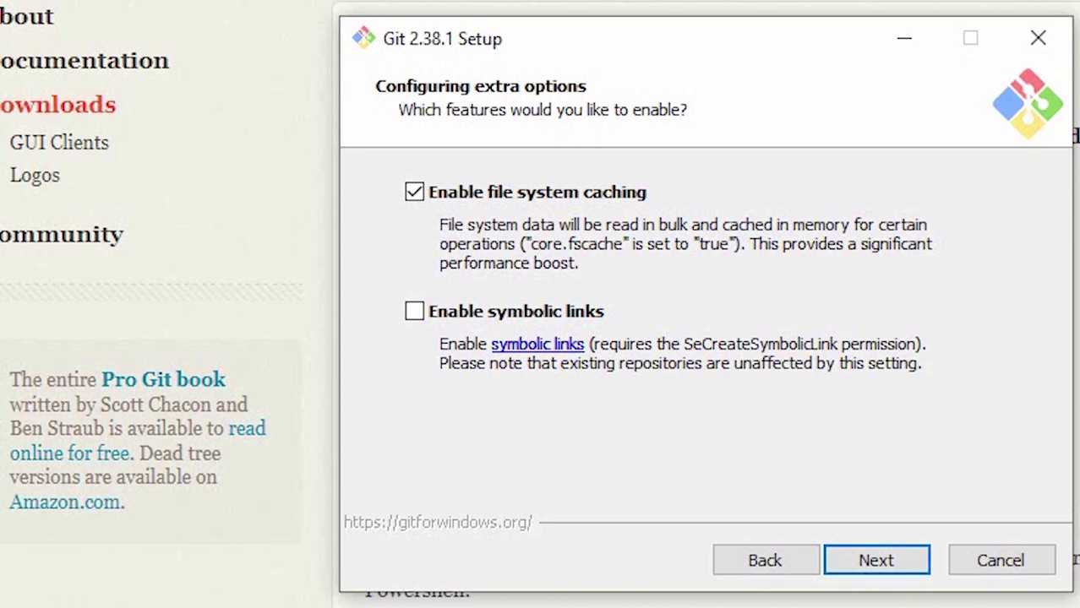
{"action": "key", "text": "Return"}
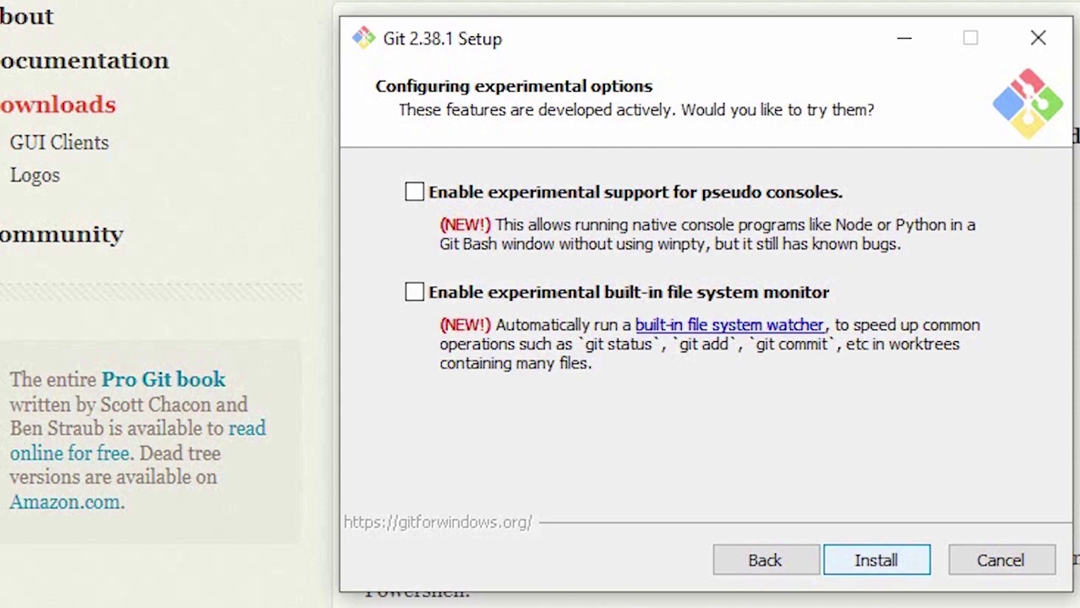
- Install Git without the experimental options and clear View Release Notes on the completion page
{"action": "key", "text": "Return"}
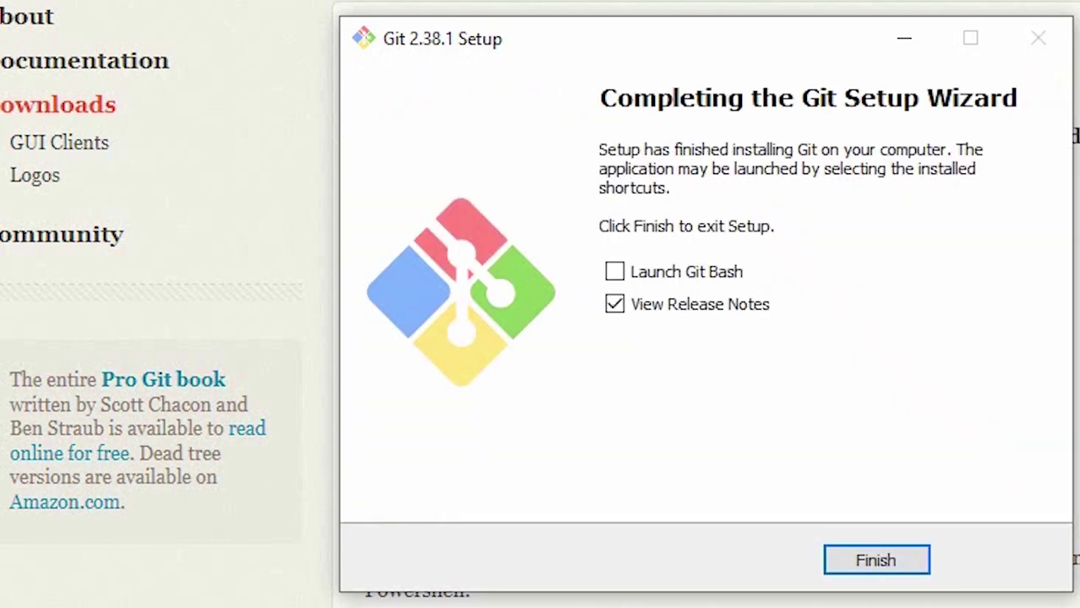
{"action": "left_click", "coordinate": [614, 304]}
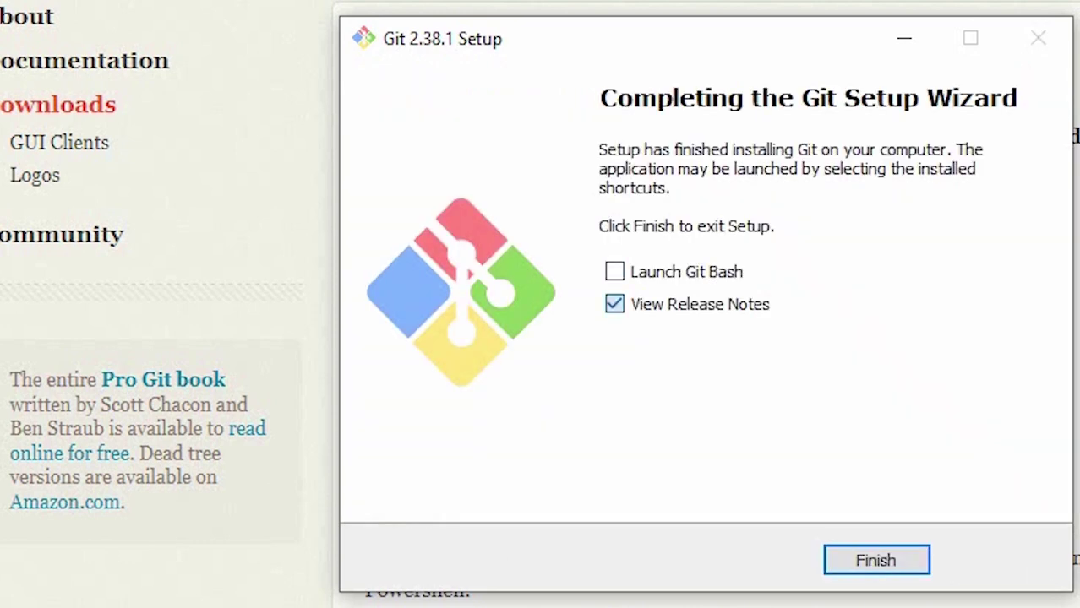